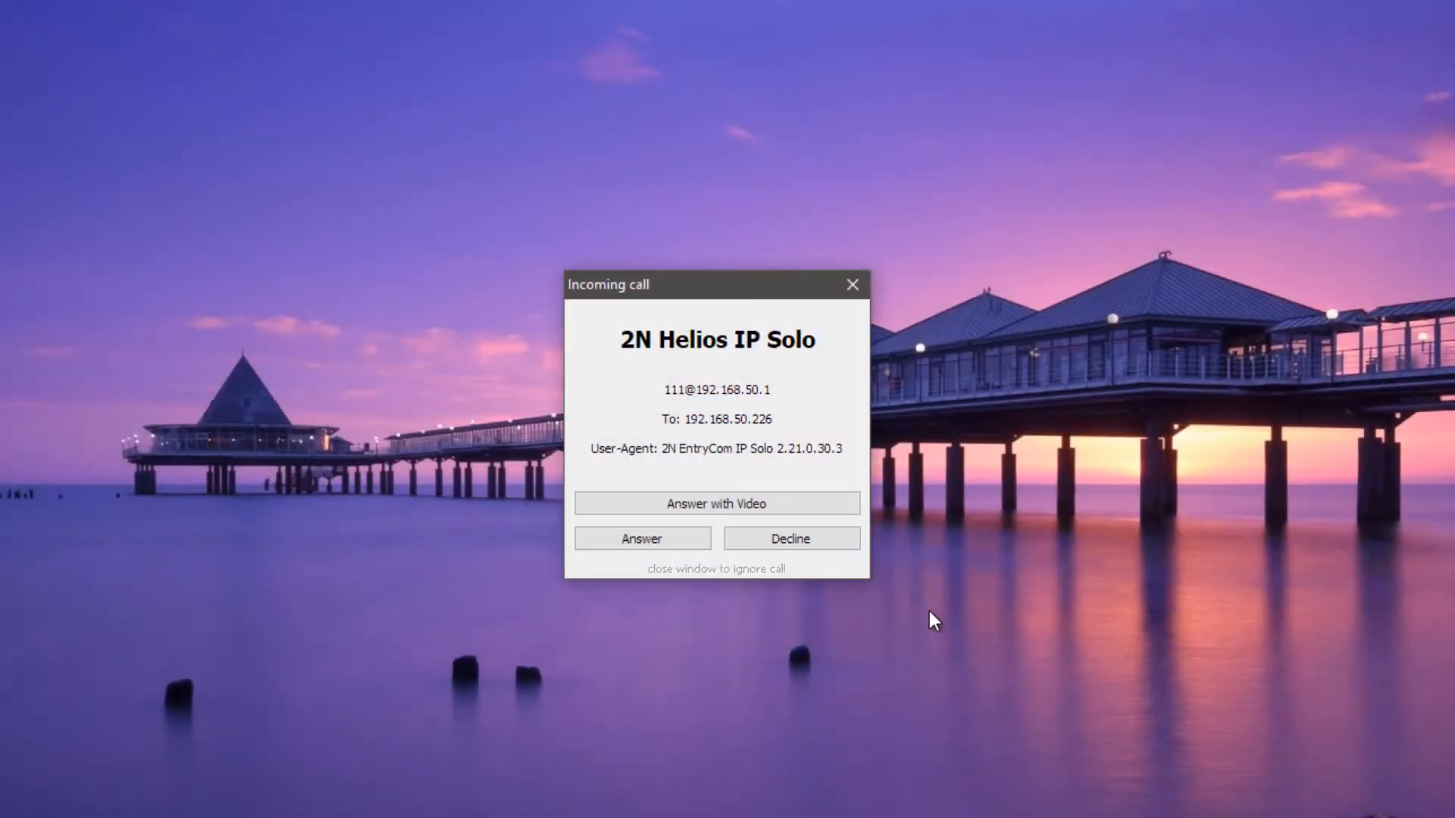
# Step: Answer the 2N Helios IP Solo's direct call with video, view the camera feed, then hang up
pyautogui.click(709, 504)
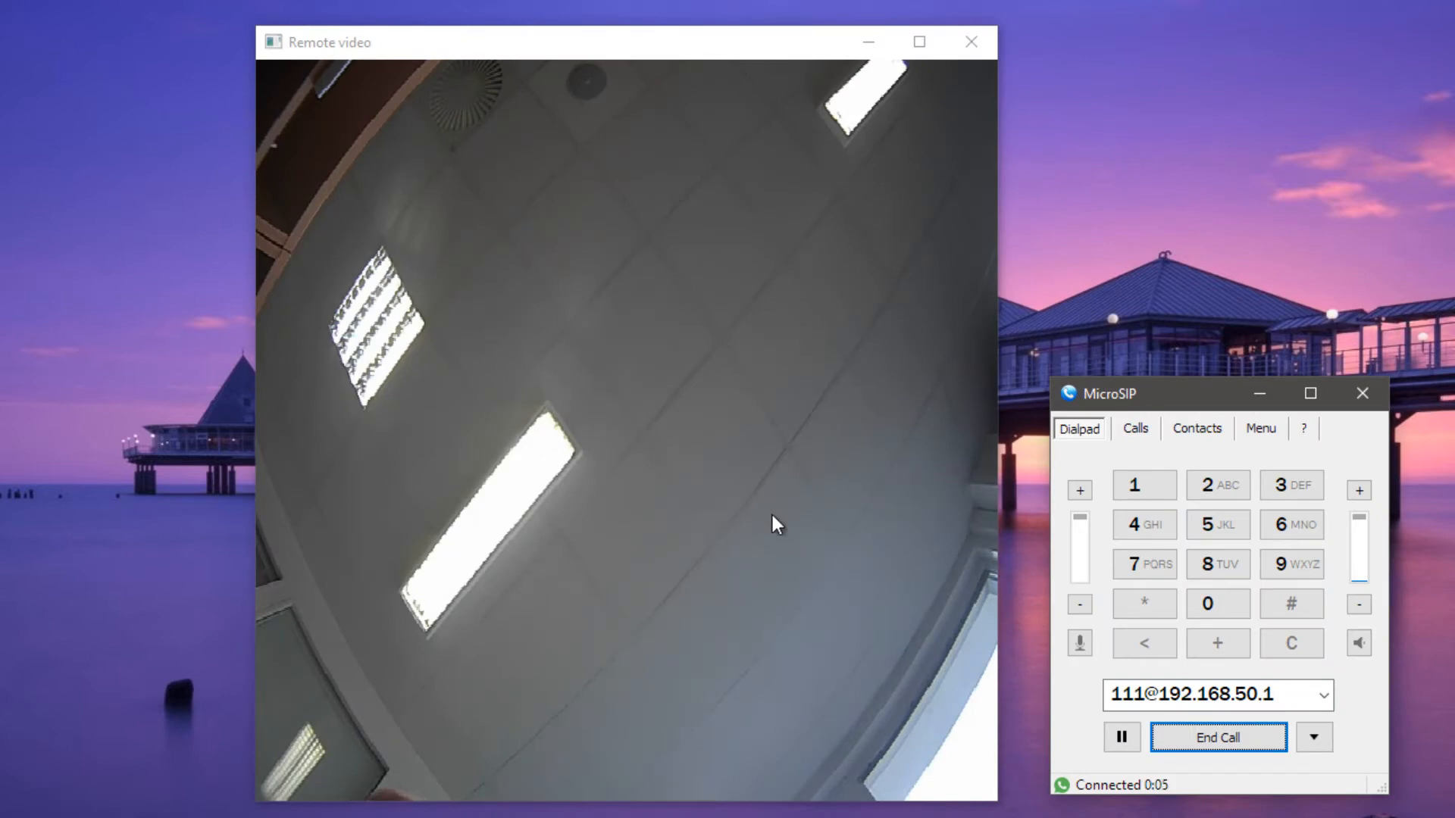
pyautogui.click(1216, 741)
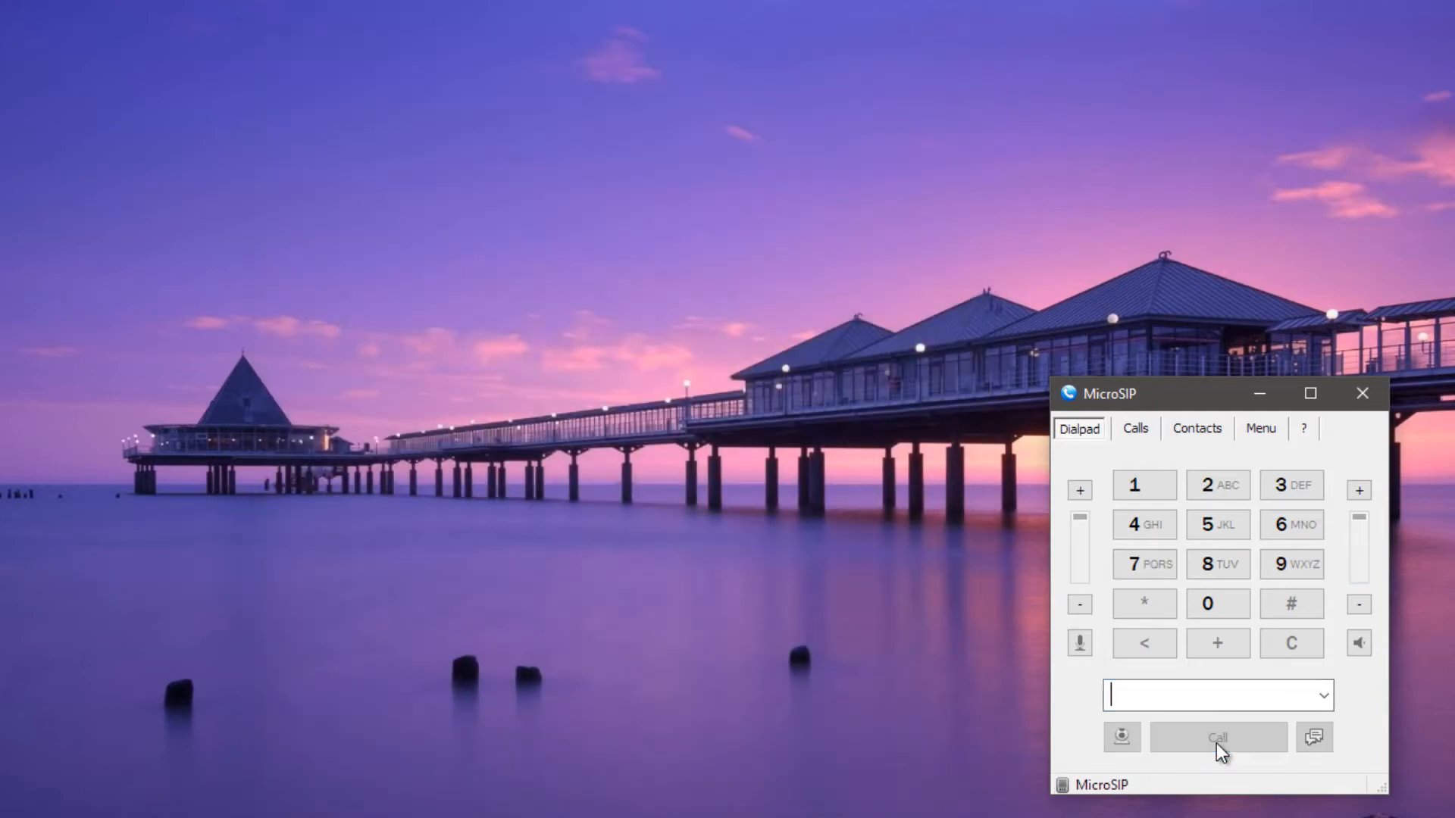